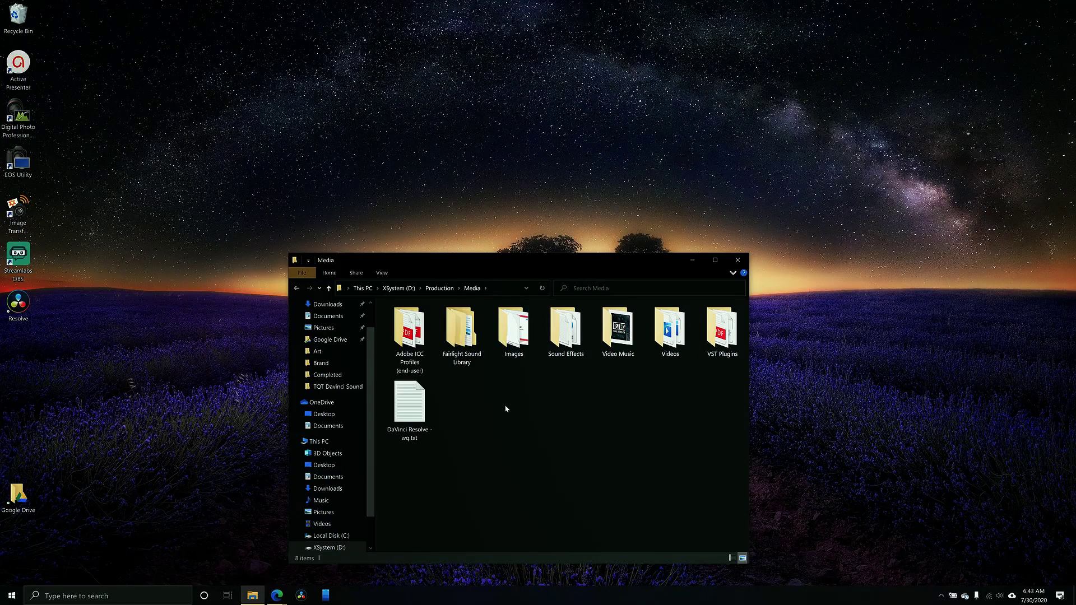
Examine the Production drive's Media and Projects folders, including the skel template folder and the subfolders of Lit With Ray.
left_click(438, 292)
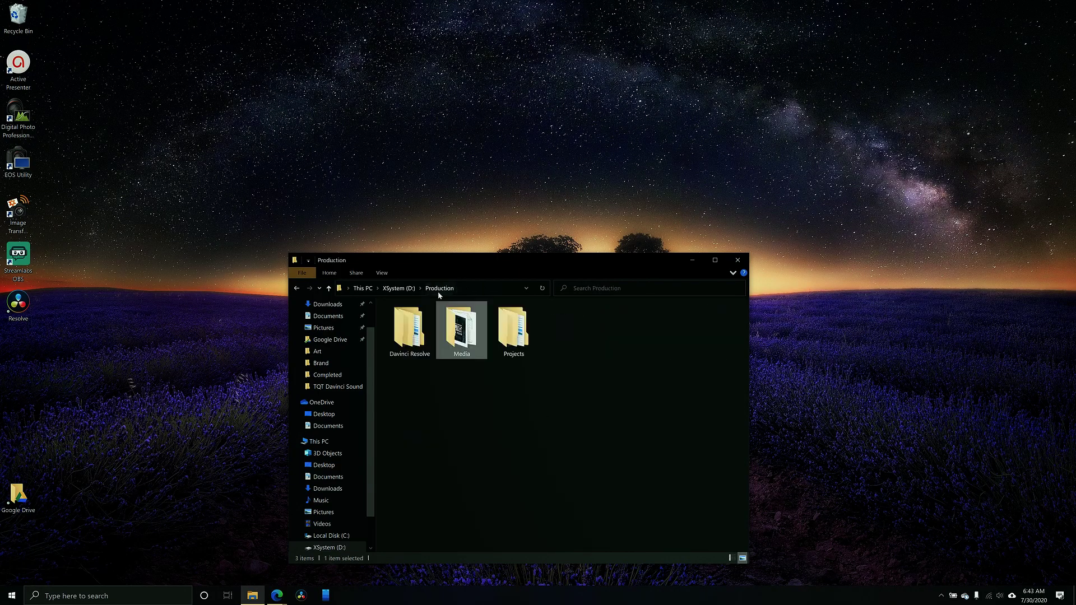
double_click(461, 329)
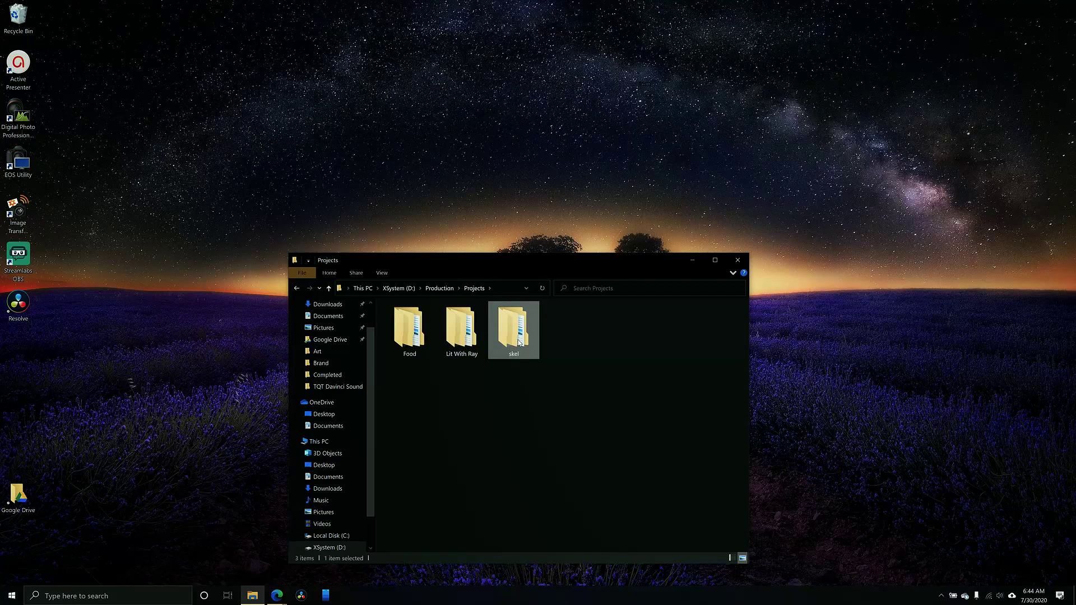
double_click(510, 328)
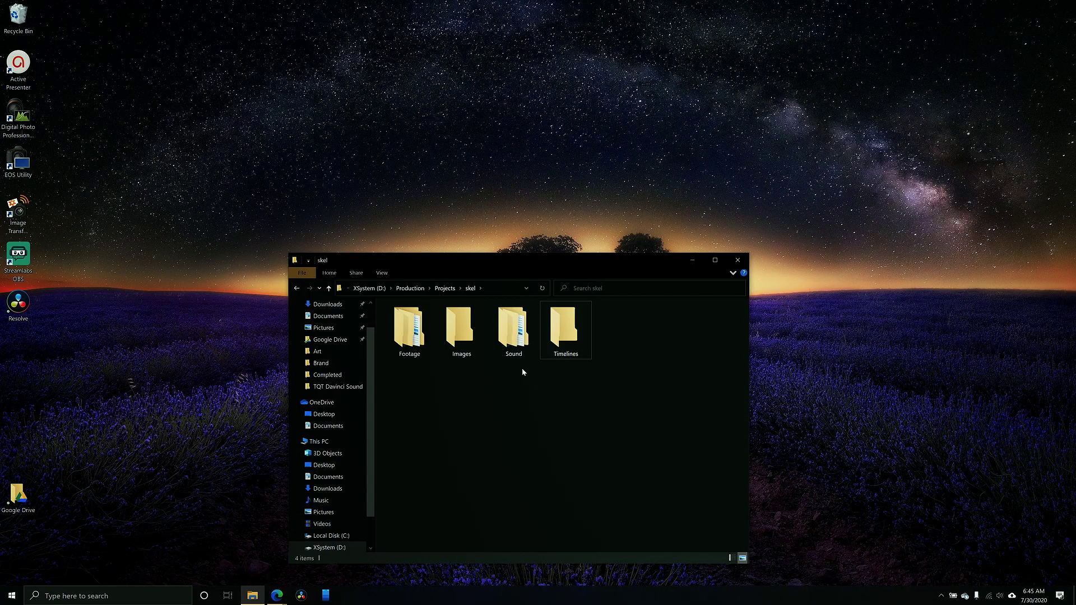
double_click(519, 348)
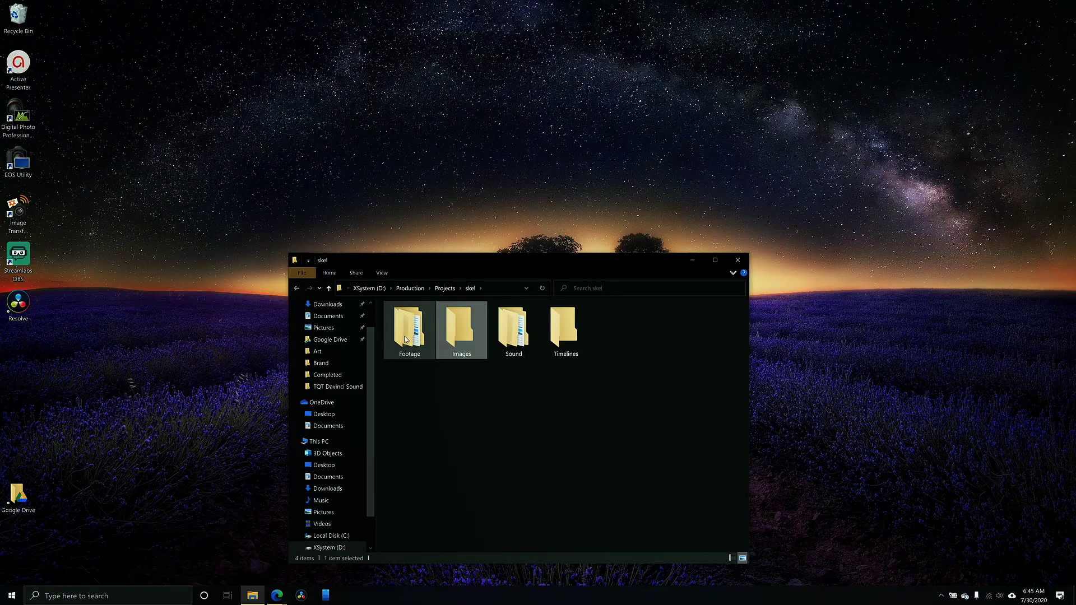
double_click(406, 339)
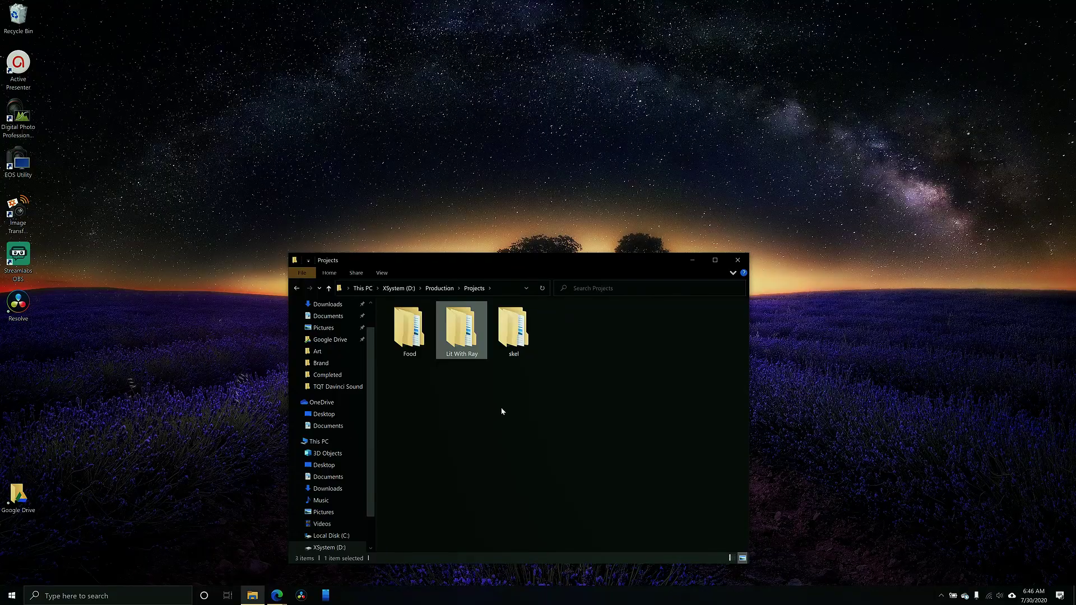
double_click(464, 346)
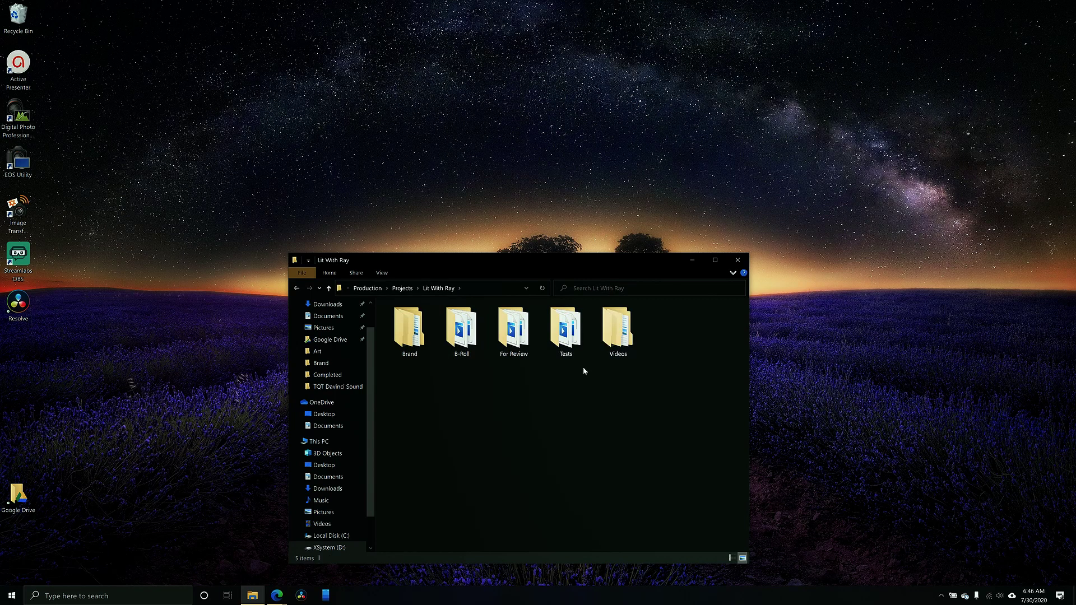
key("b")
key("Return")
left_click(528, 359)
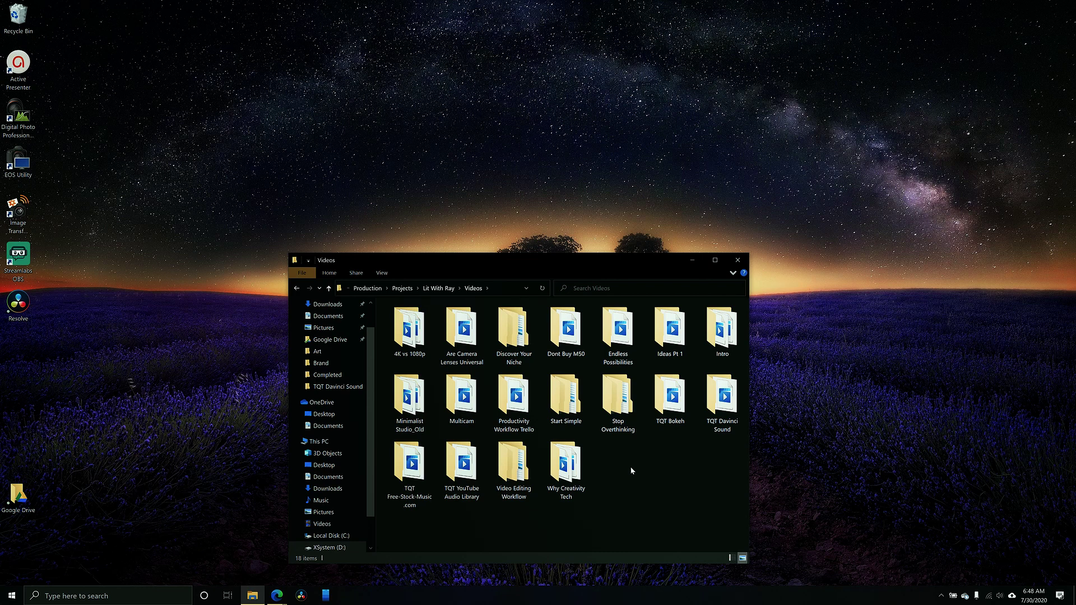
Examine the Dont Buy M50 video folder, including its Images and Footage subfolders.
double_click(567, 331)
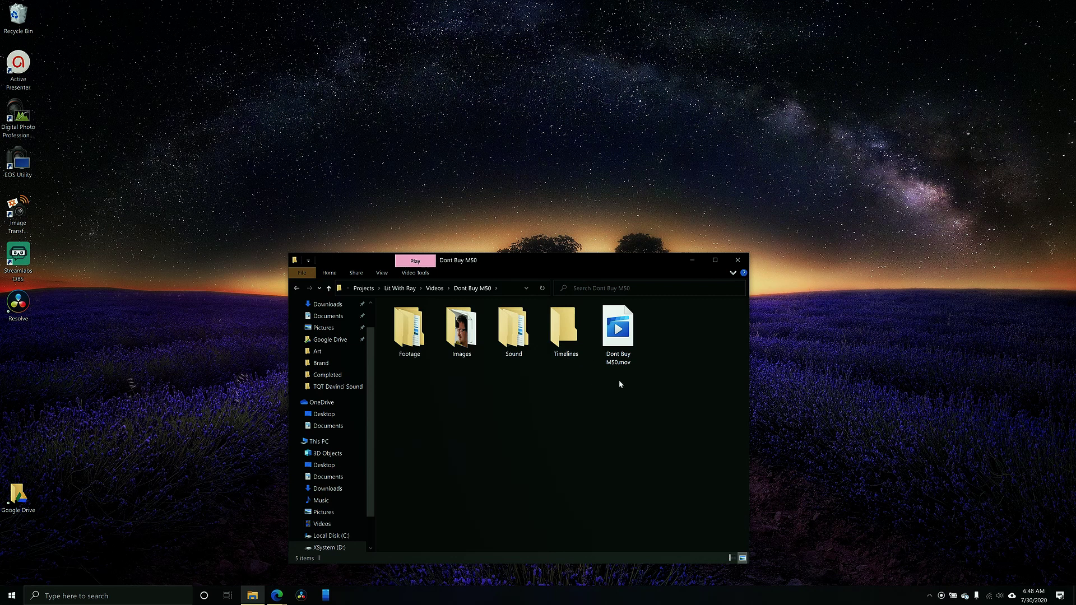
left_click(632, 359)
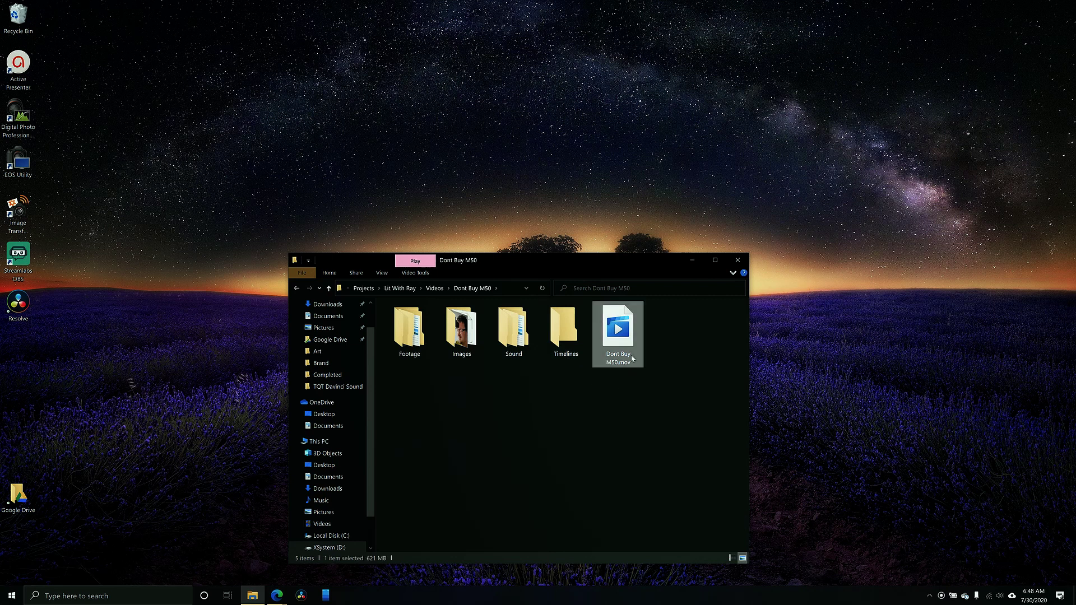
left_click(572, 343)
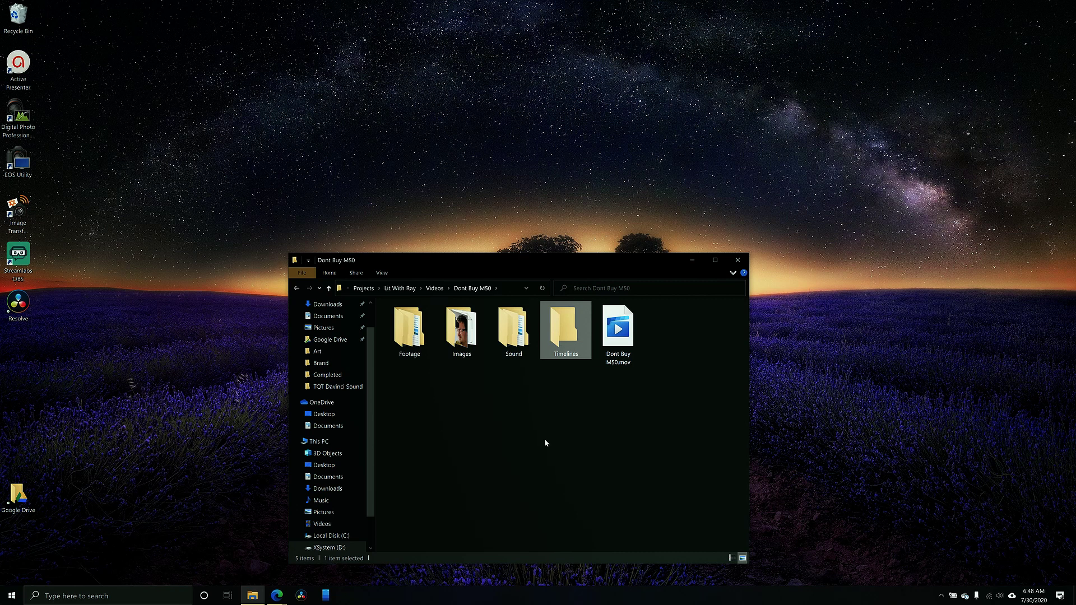
double_click(461, 328)
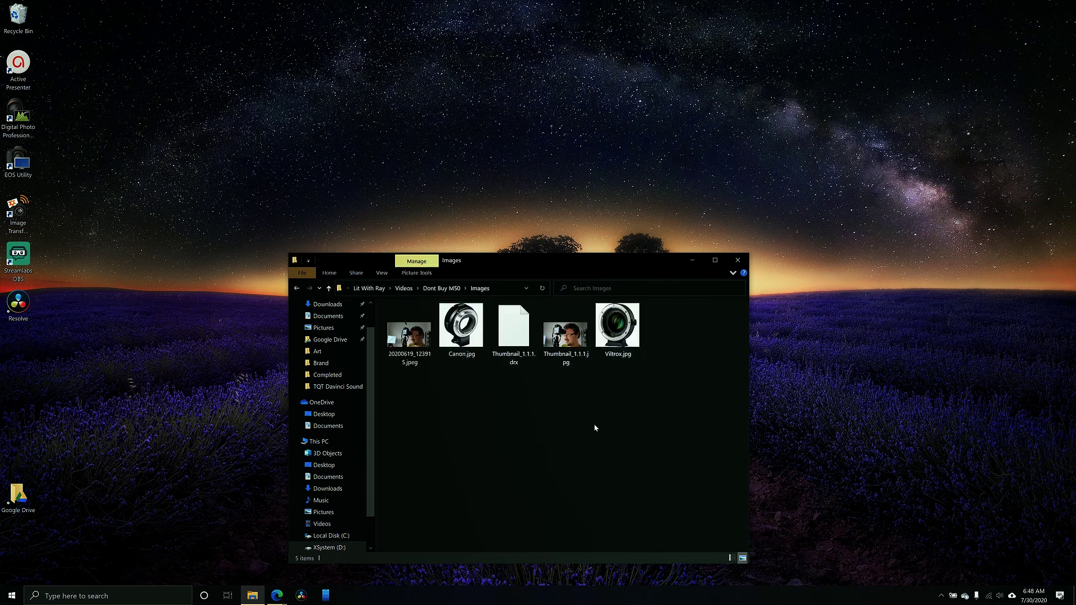
key("alt+Left")
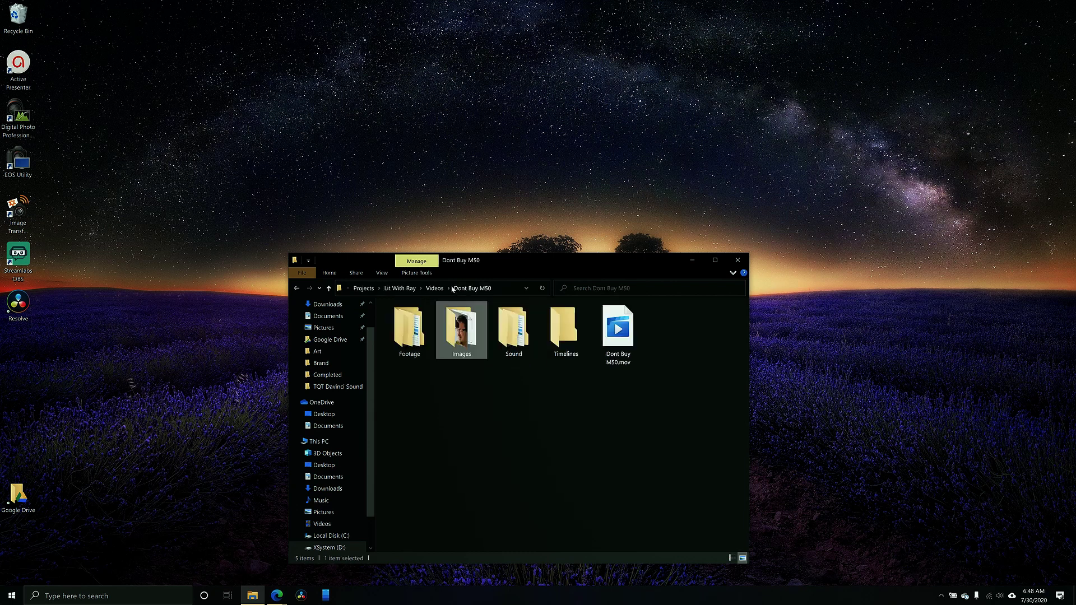
key("Left")
key("Return")
double_click(462, 331)
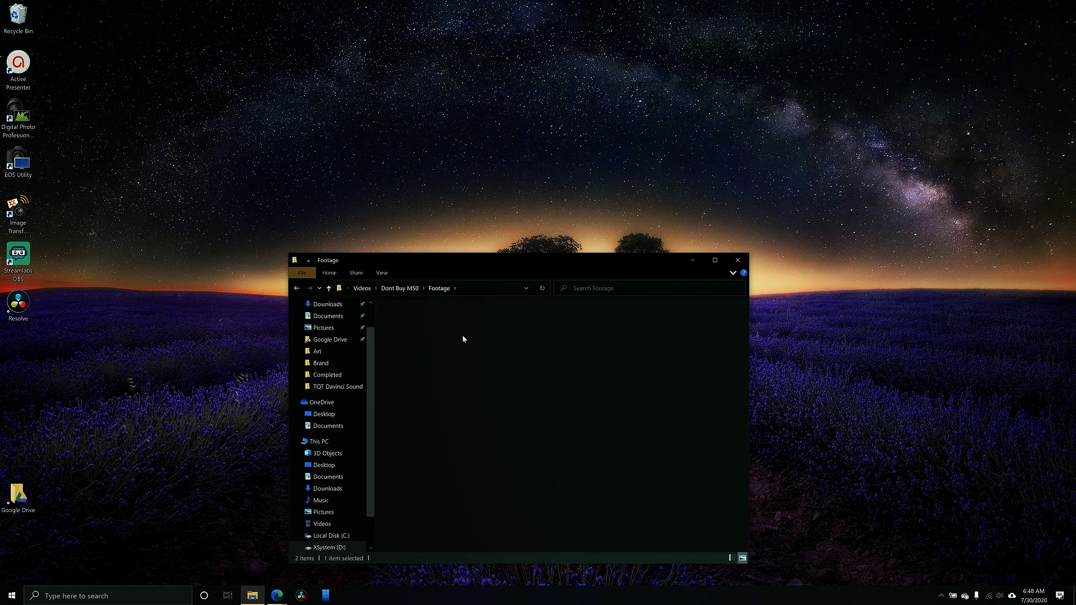
left_click(434, 289)
double_click(412, 332)
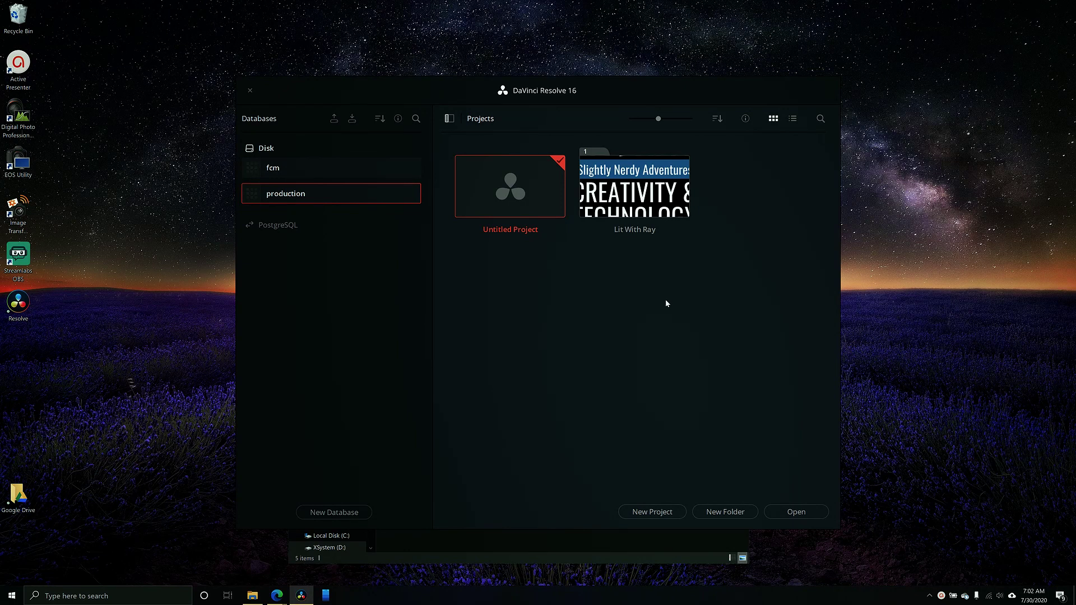
In DaVinci Resolve, create a new project named Media Organization inside the Lit With Ray > Videos project folder.
double_click(643, 199)
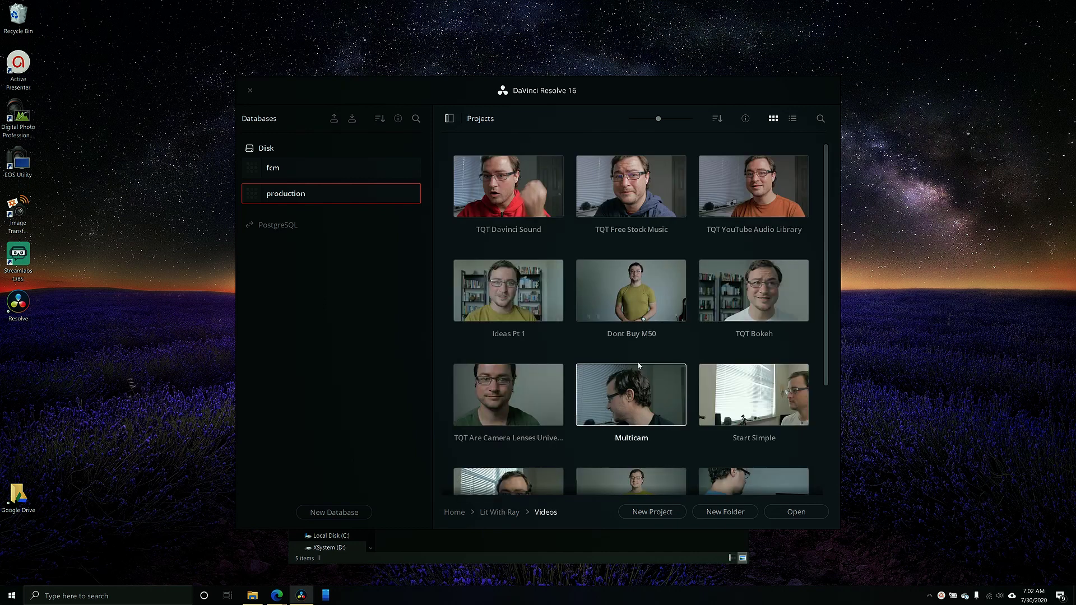
scroll(639, 366, "down", 3)
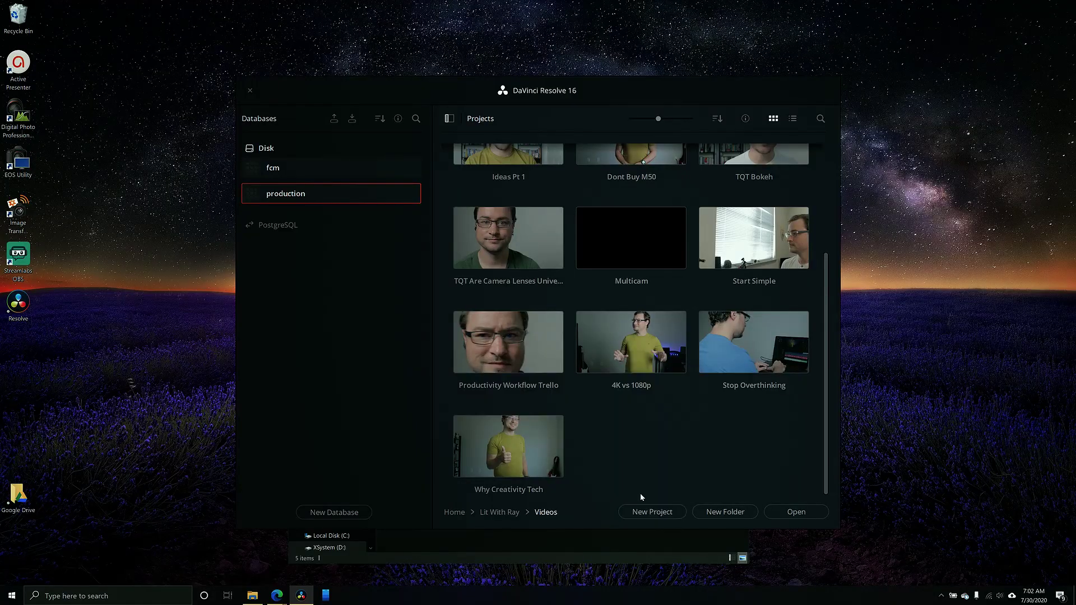
left_click(645, 512)
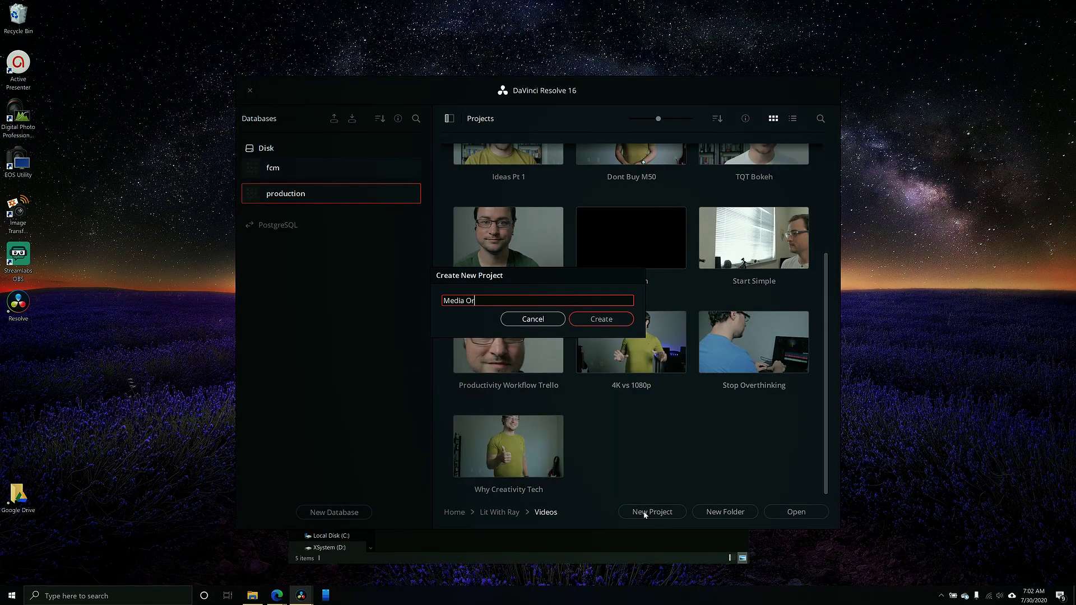
type("Media Organization")
key("Return")
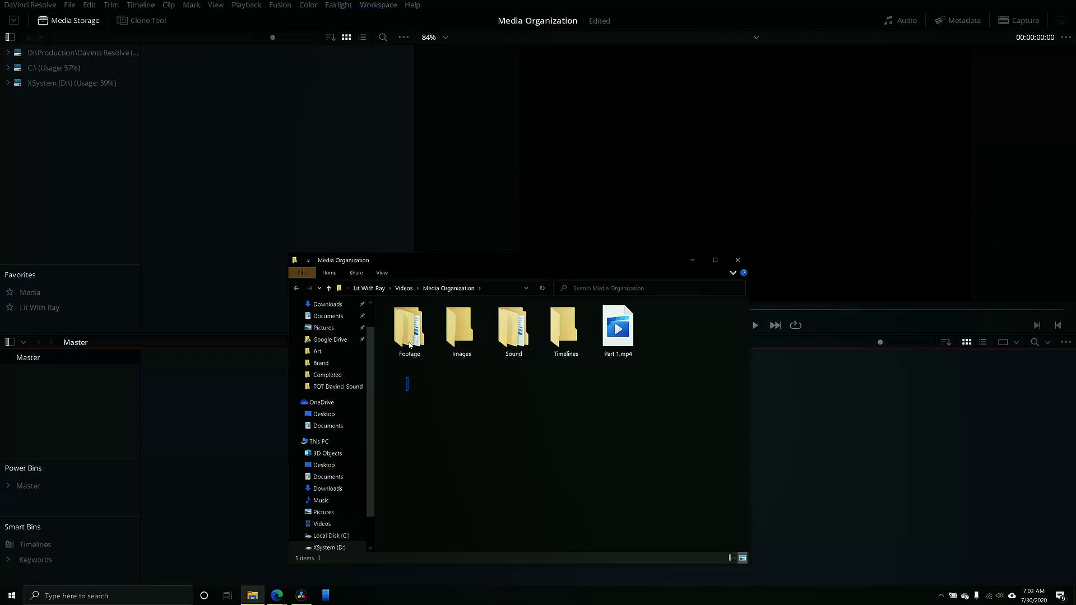
Add the Footage, Images, Sound and Timelines folders from File Explorer to the media pool as bins, and undo the import.
left_click_drag(409, 345, 637, 313)
left_click_drag(431, 343, 55, 409)
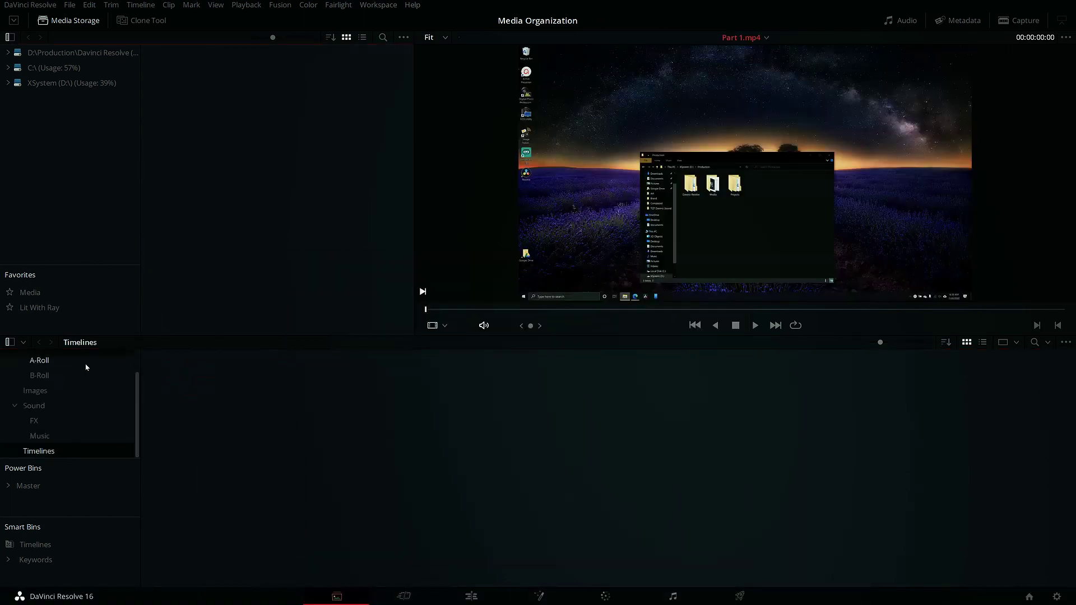
left_click(63, 369)
left_click(62, 393)
key("ctrl+z")
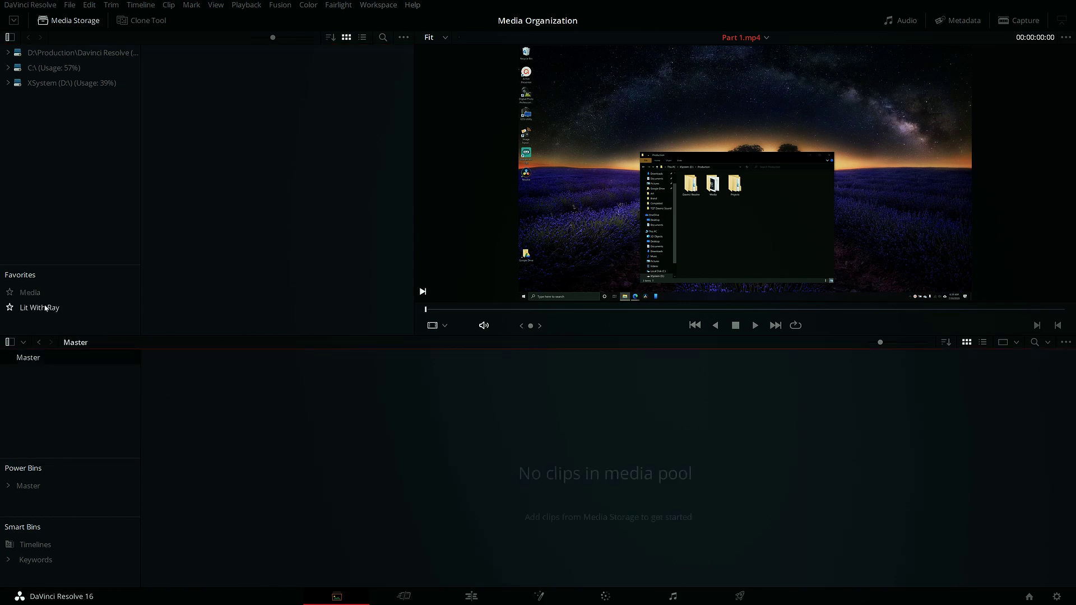
Try to add Production > Projects > Lit With Ray on XSystem (D:) to the media storage favorites, and open the Media favorite.
left_click(52, 83)
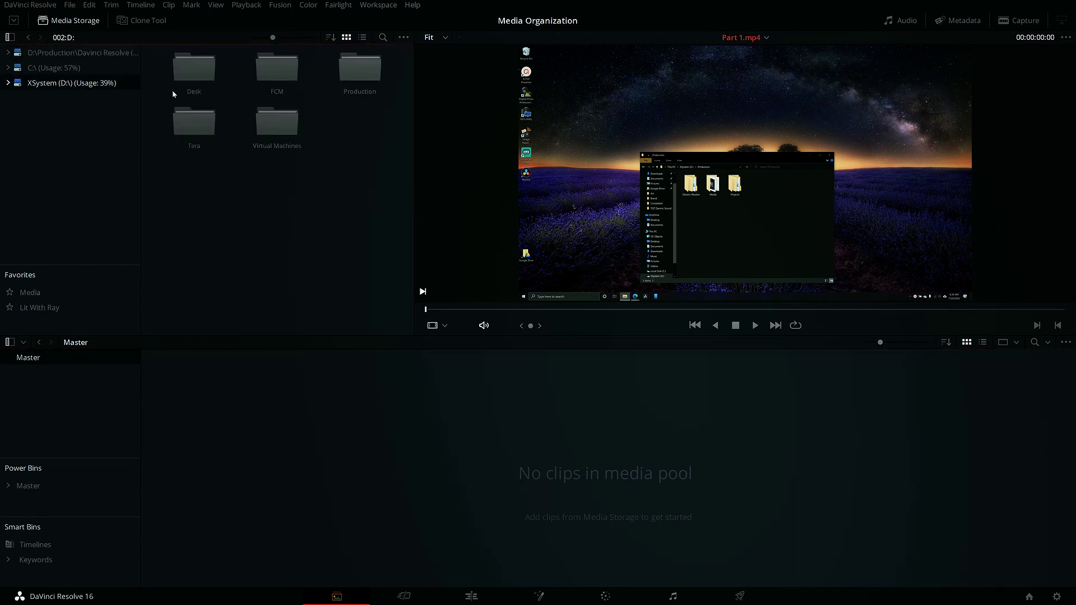
double_click(369, 70)
double_click(350, 77)
double_click(280, 73)
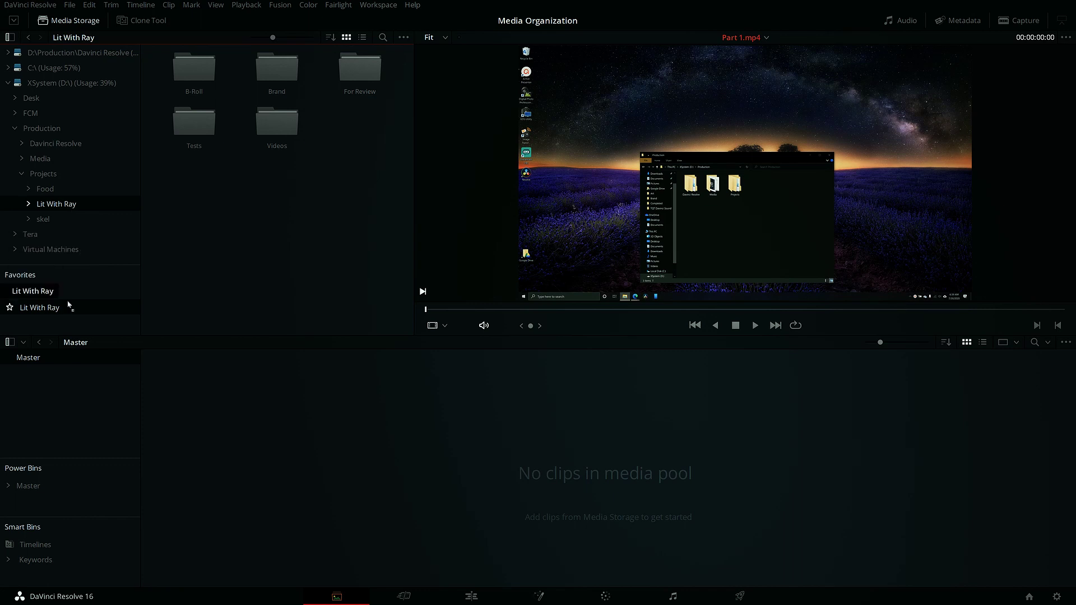
left_click_drag(83, 212, 48, 308)
left_click(48, 294)
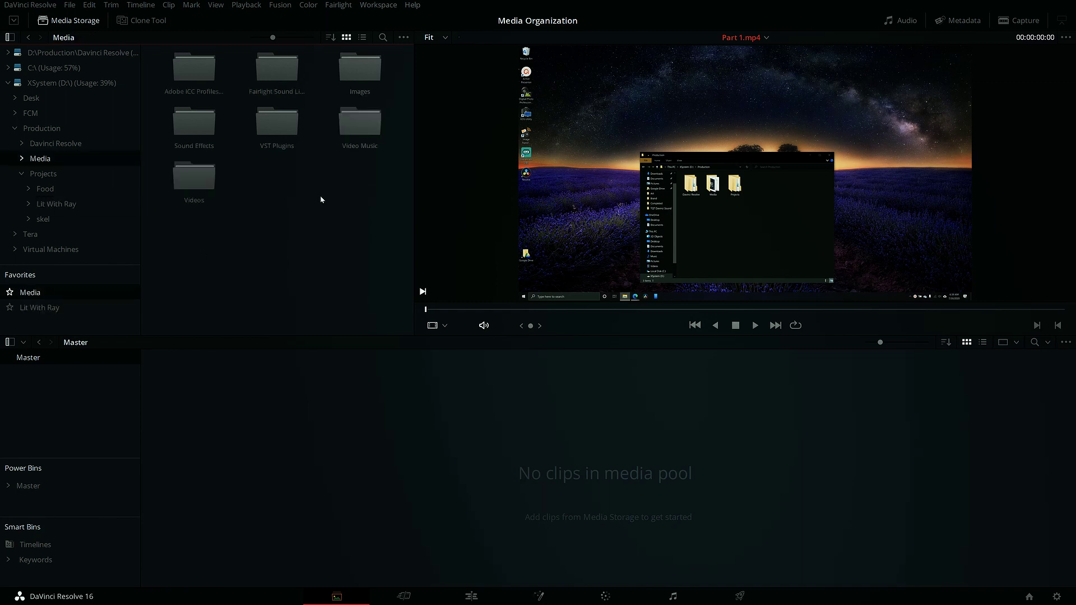
From the Lit With Ray favorite, add the Footage, Images, Sound and Timelines folders in Videos > Media Organization to the media pool as bins.
left_click(59, 306)
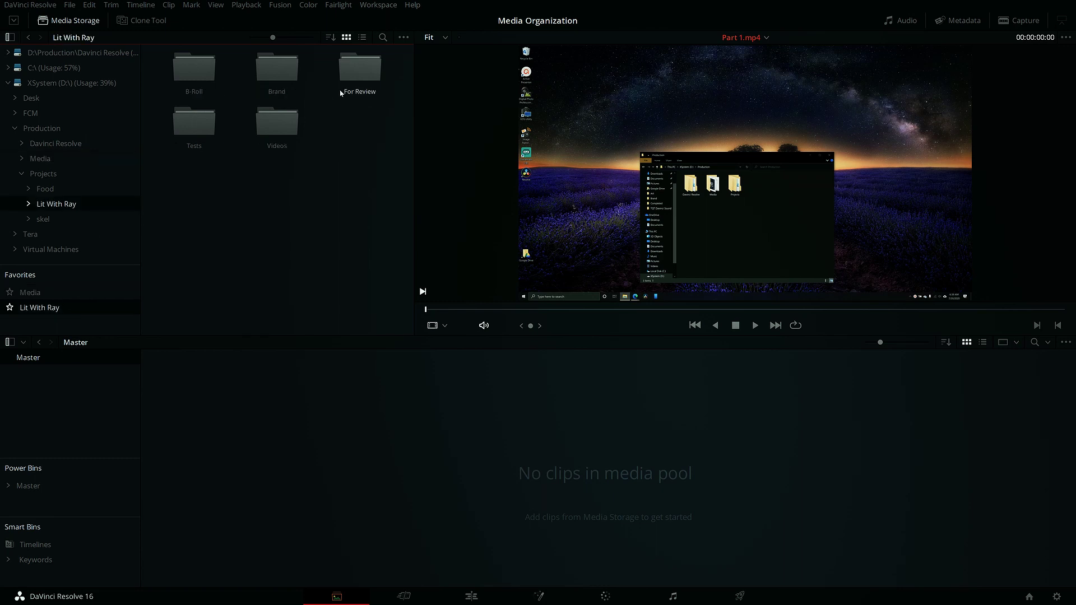
double_click(277, 124)
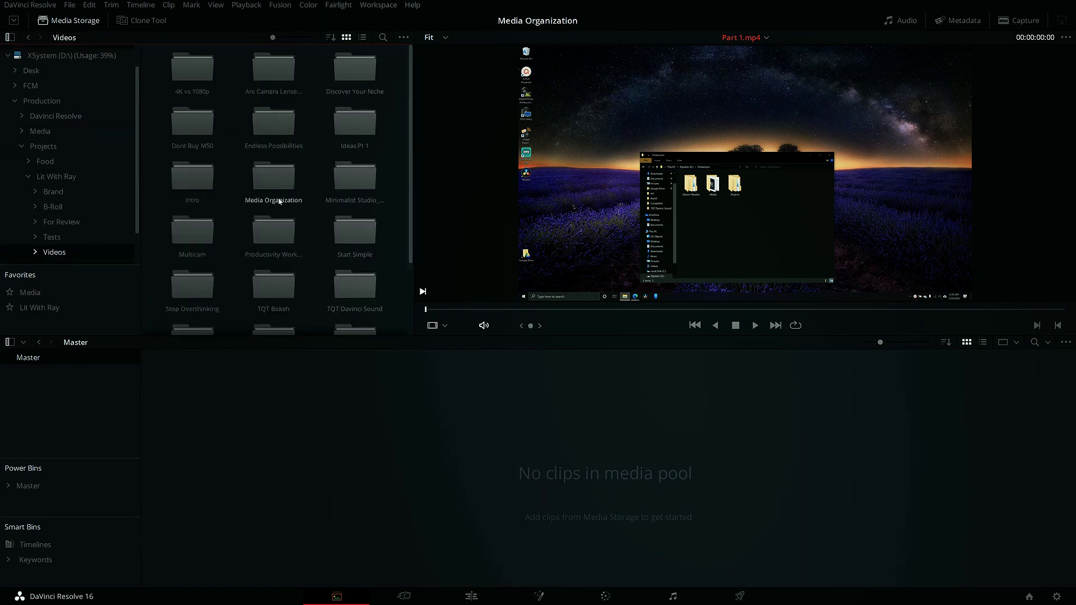
double_click(274, 188)
left_click(192, 79)
left_click_drag(192, 79, 36, 415)
scroll(77, 405, "up", 2)
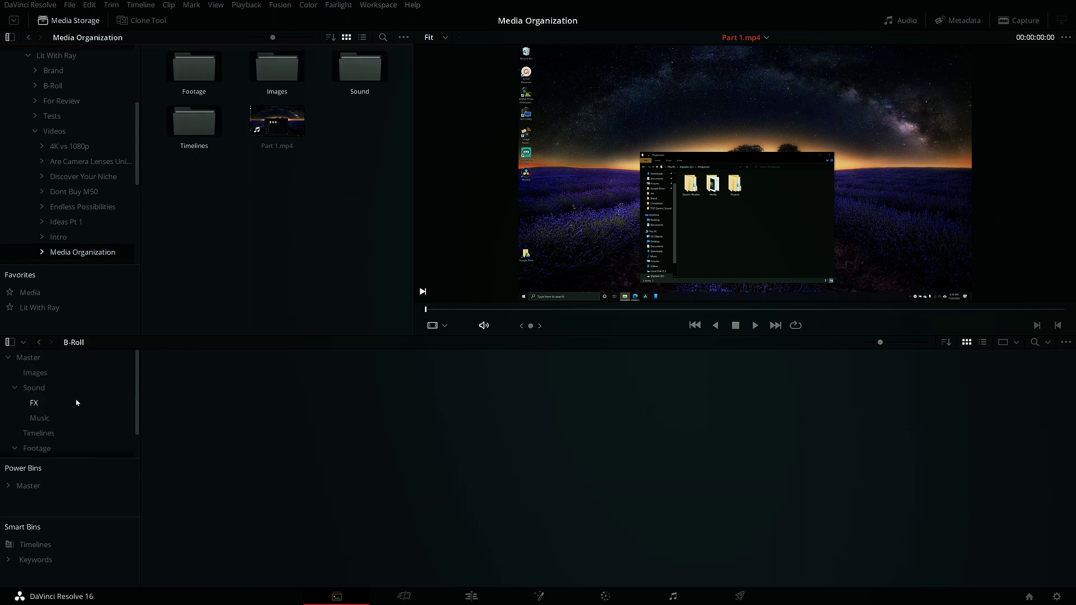
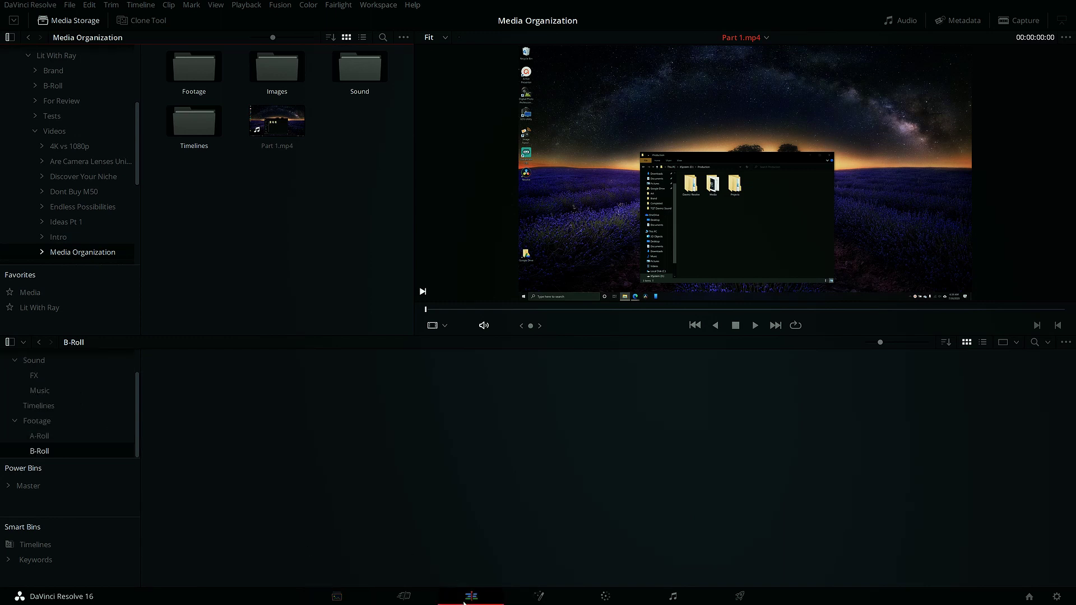
On the Edit page, place an Adjustment Clip to start a new timeline, and move that timeline into the Timelines bin.
left_click(466, 599)
left_click(135, 20)
left_click(79, 21)
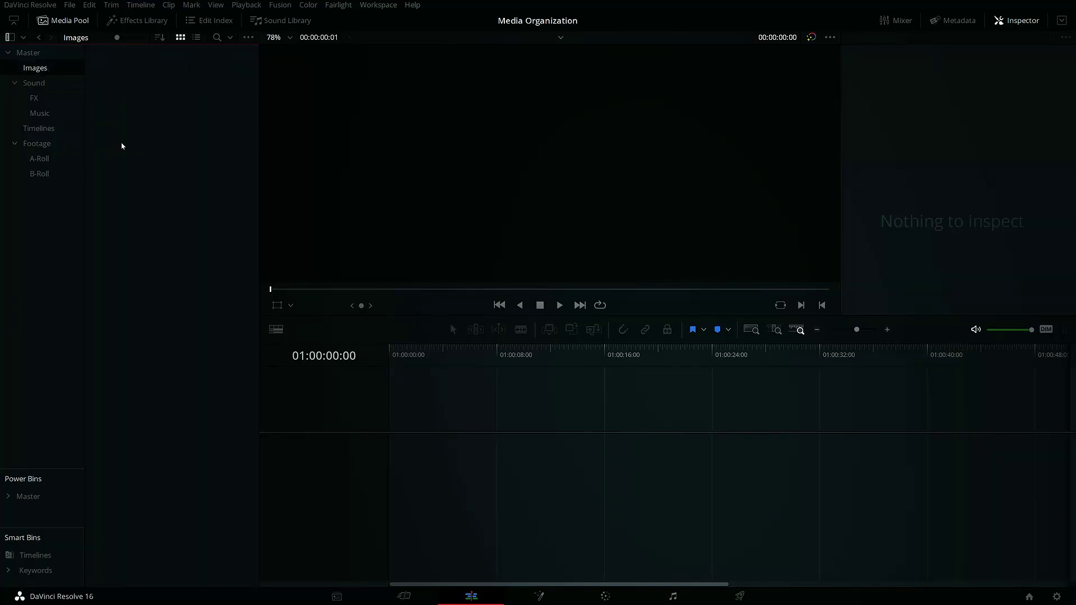
left_click(137, 20)
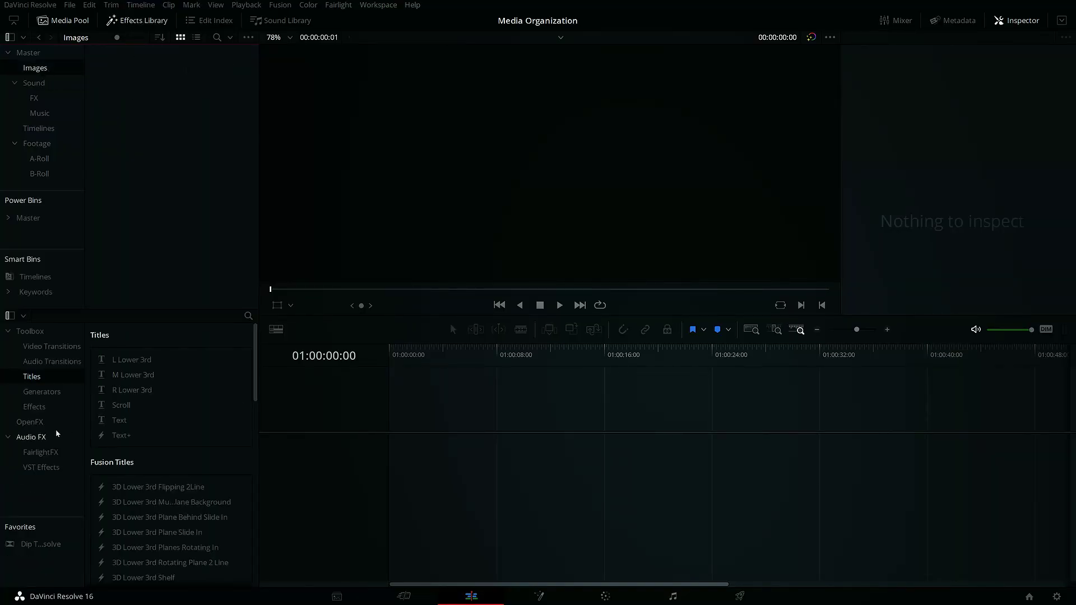
left_click(56, 414)
left_click_drag(152, 363, 398, 461)
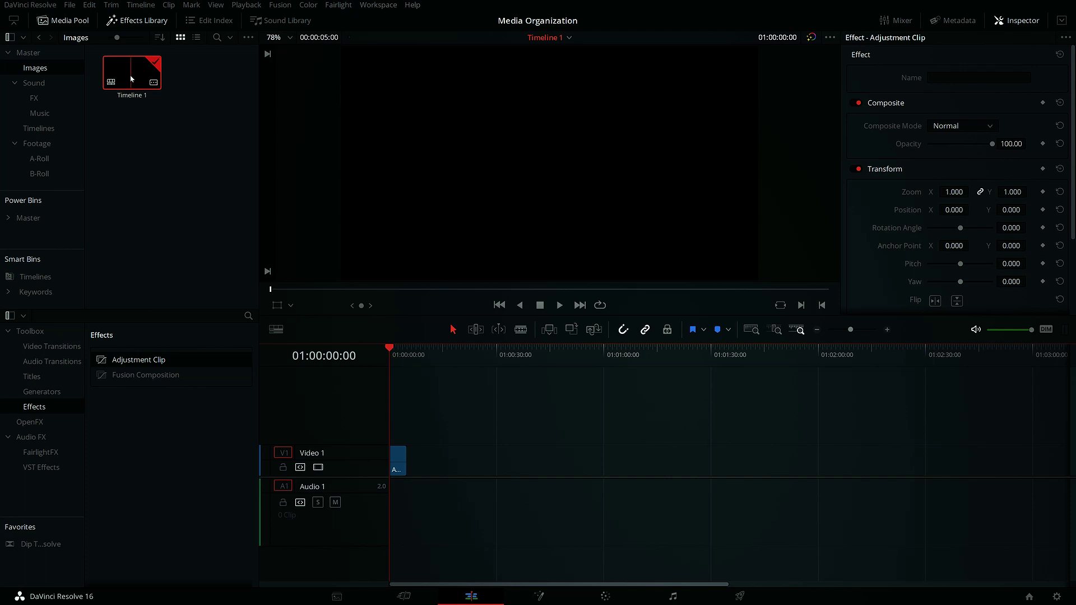
left_click_drag(132, 78, 65, 129)
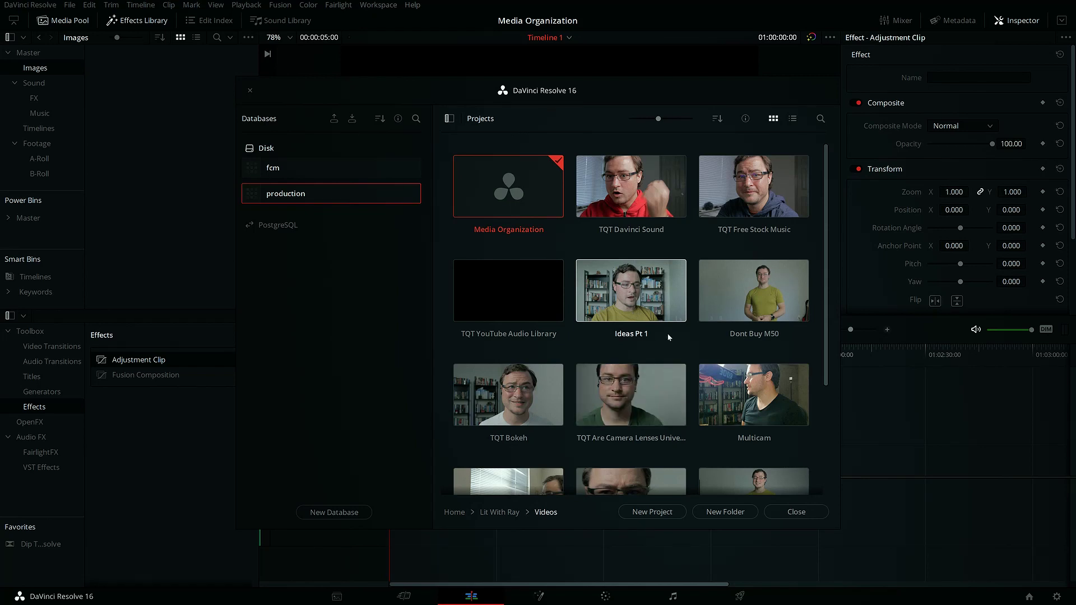
Set up a project archive export of Ideas Pt 1 as Ideas Pt 1.dra-backup in the YouTube > Completed folder, and cancel it.
right_click(653, 287)
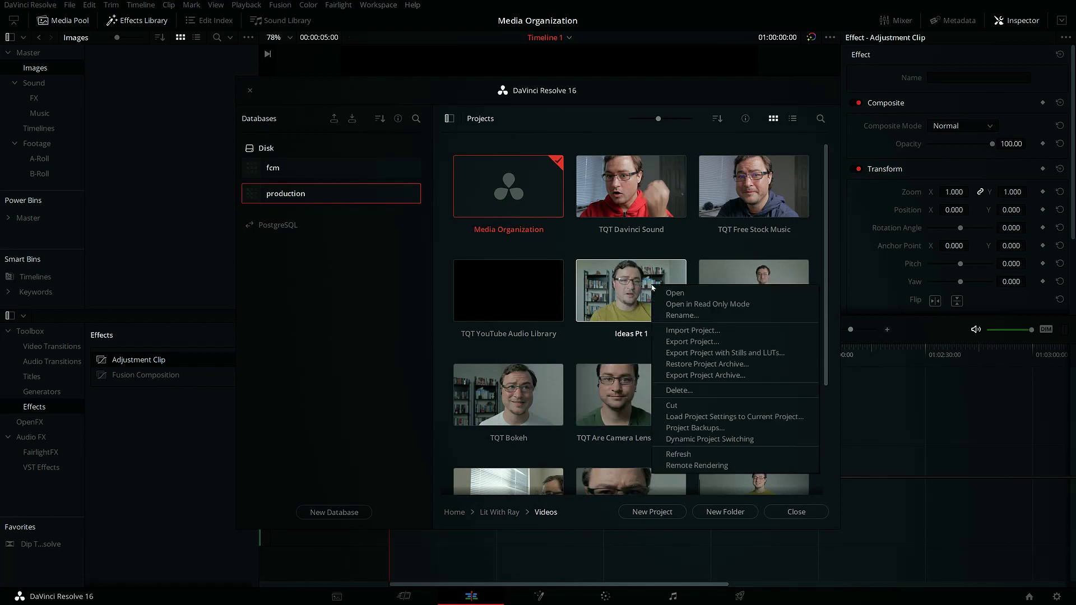
left_click(706, 375)
left_click(393, 271)
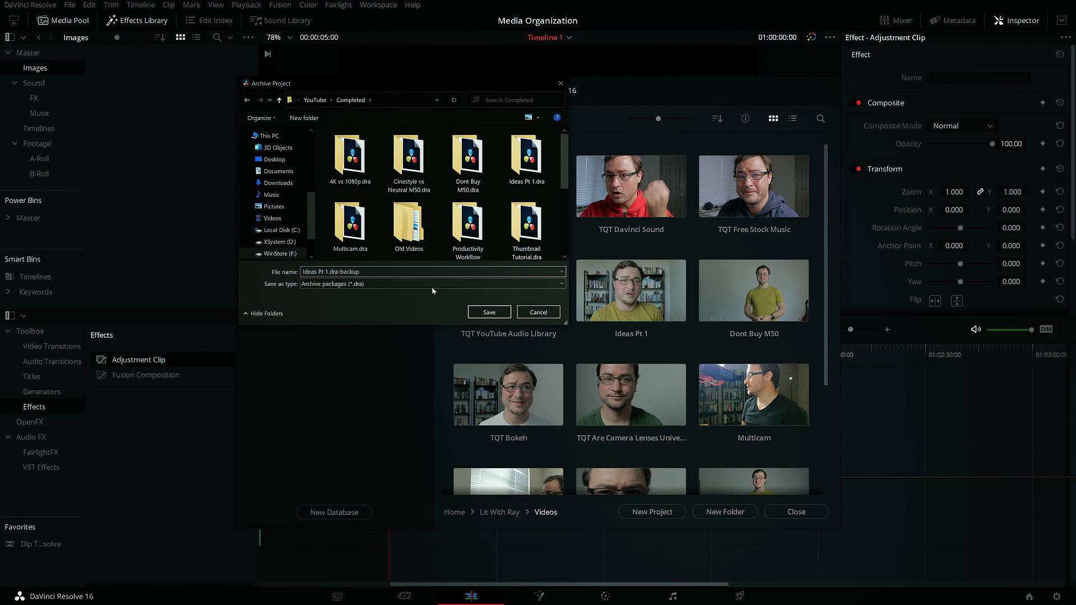
left_click(493, 312)
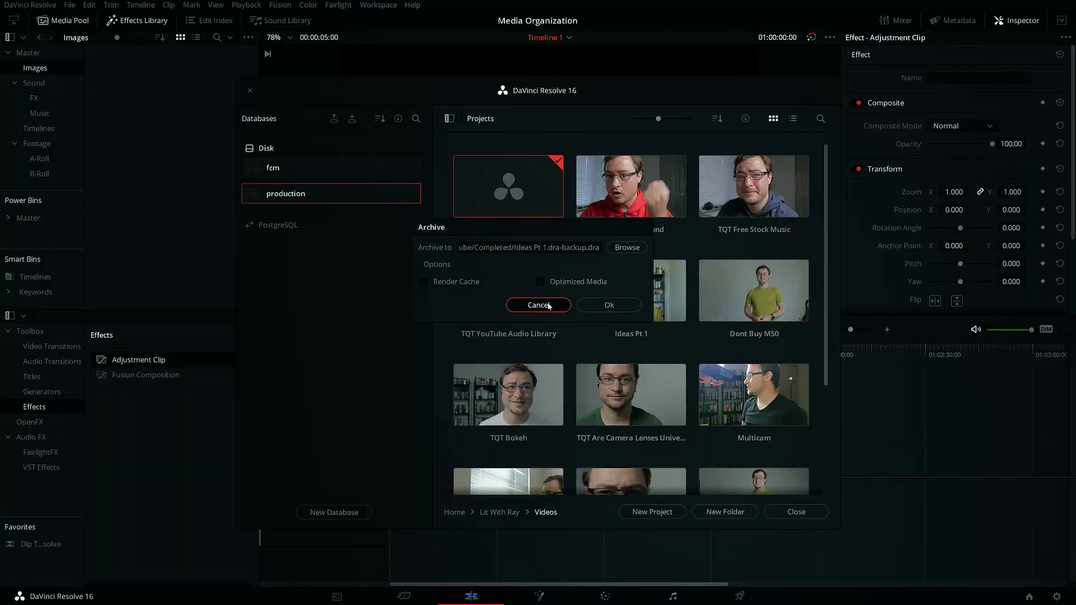
left_click(538, 305)
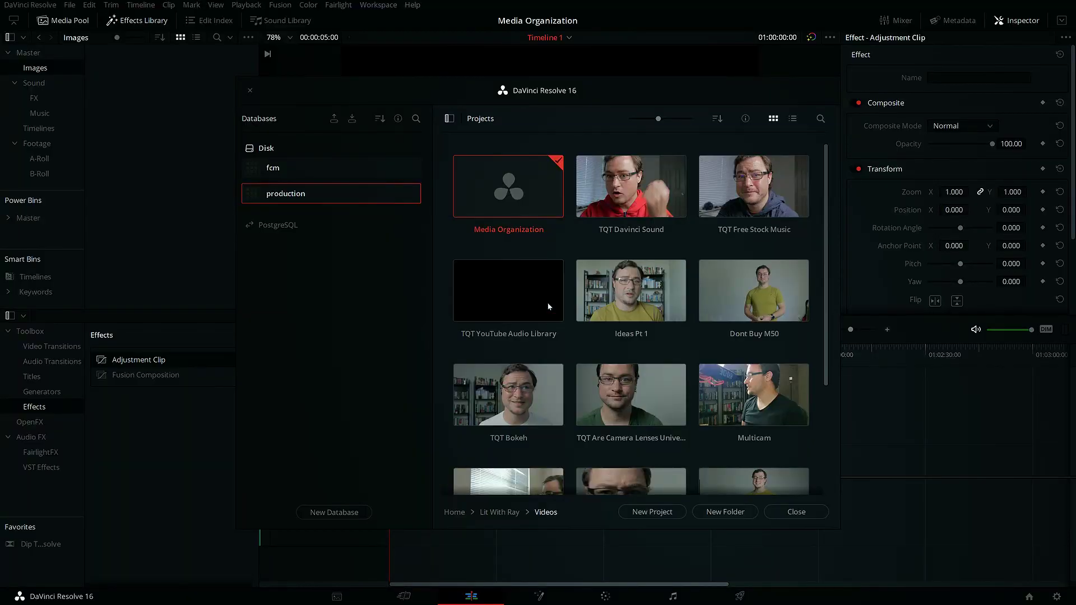
Close the project list, switch to File Explorer and open Production > Lit With Ray > YouTube > Completed on WinStore (F:) to view the archived projects.
left_click(796, 512)
key("alt+Tab")
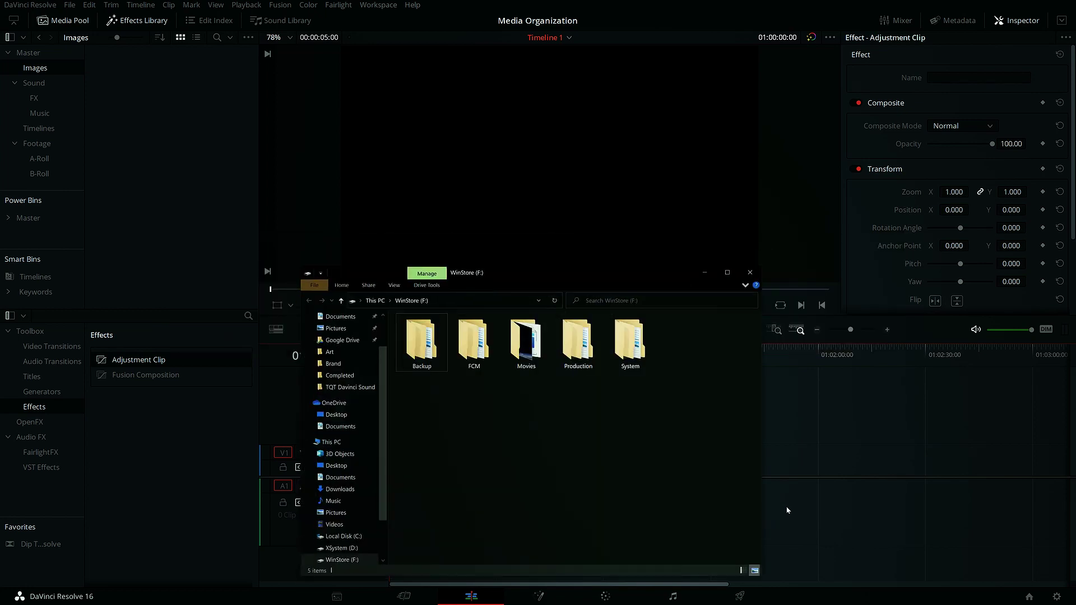
key("Right")
key("Right")
key("Right")
key("Return")
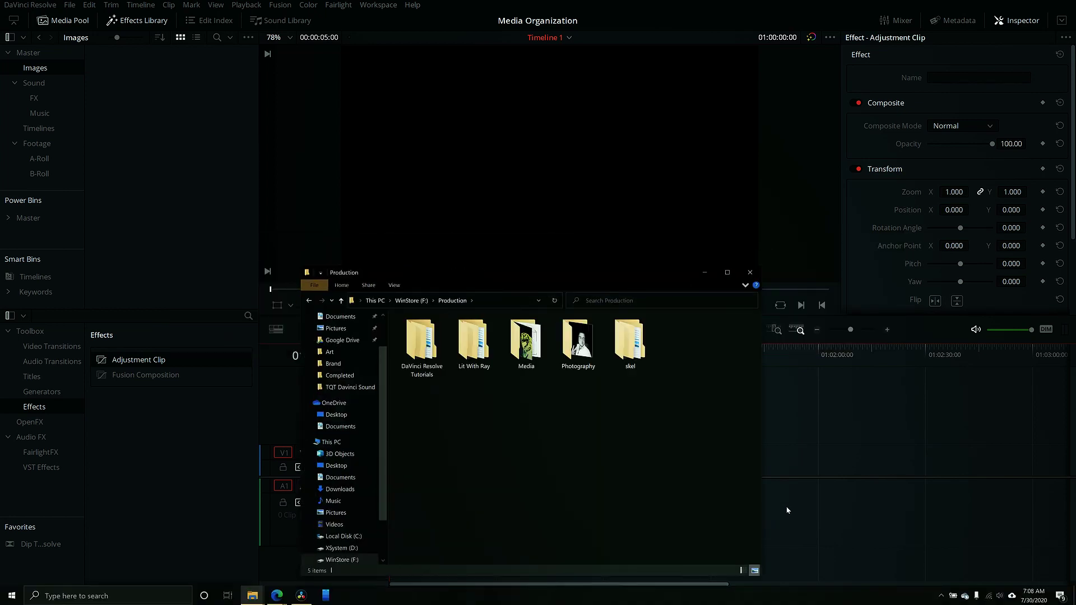
key("Right")
key("Return")
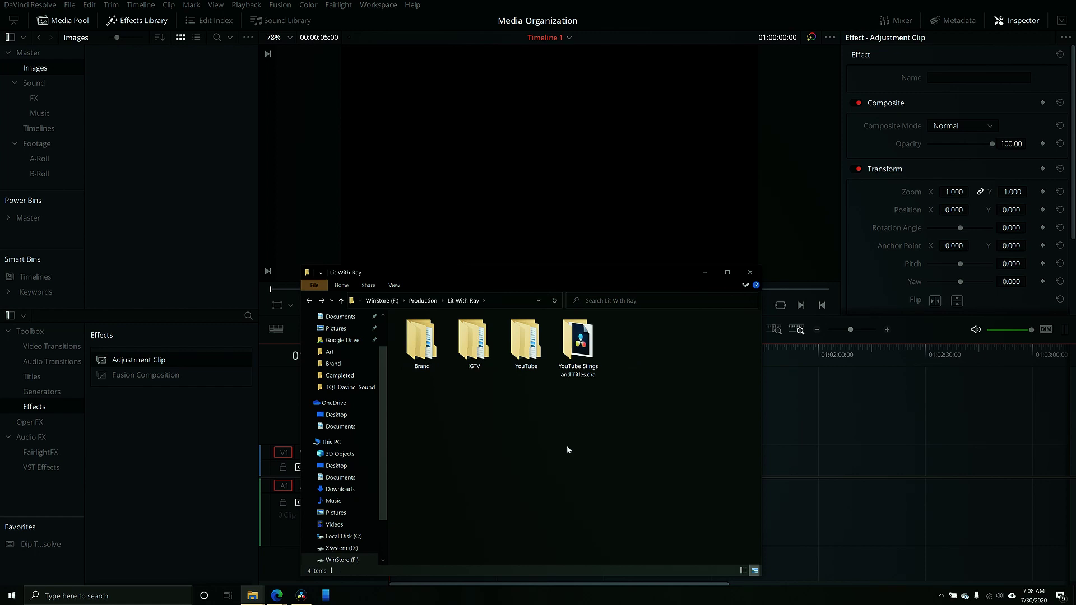
double_click(525, 339)
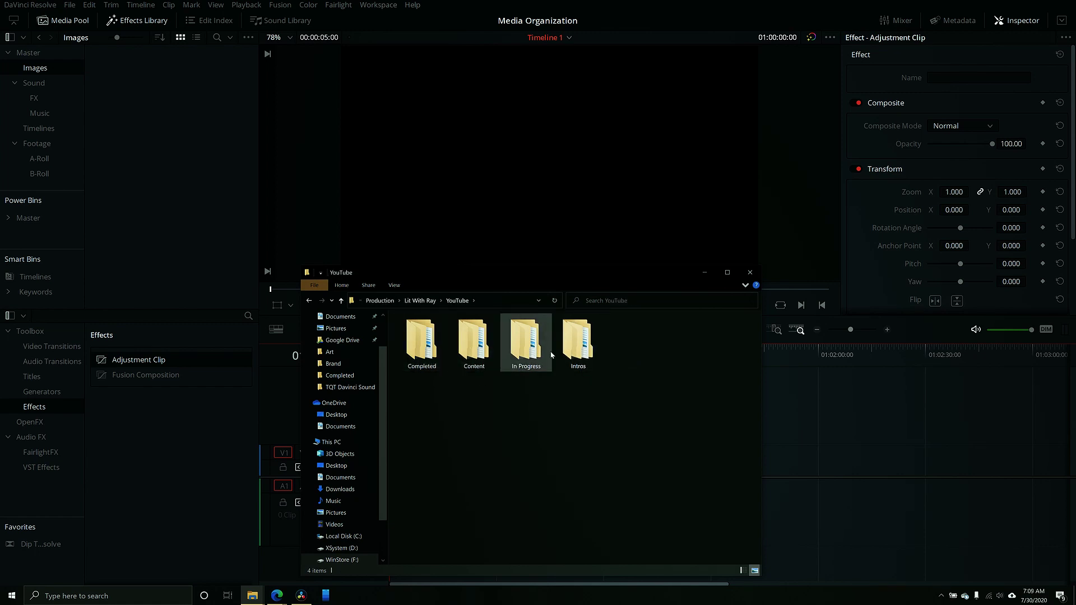
double_click(474, 342)
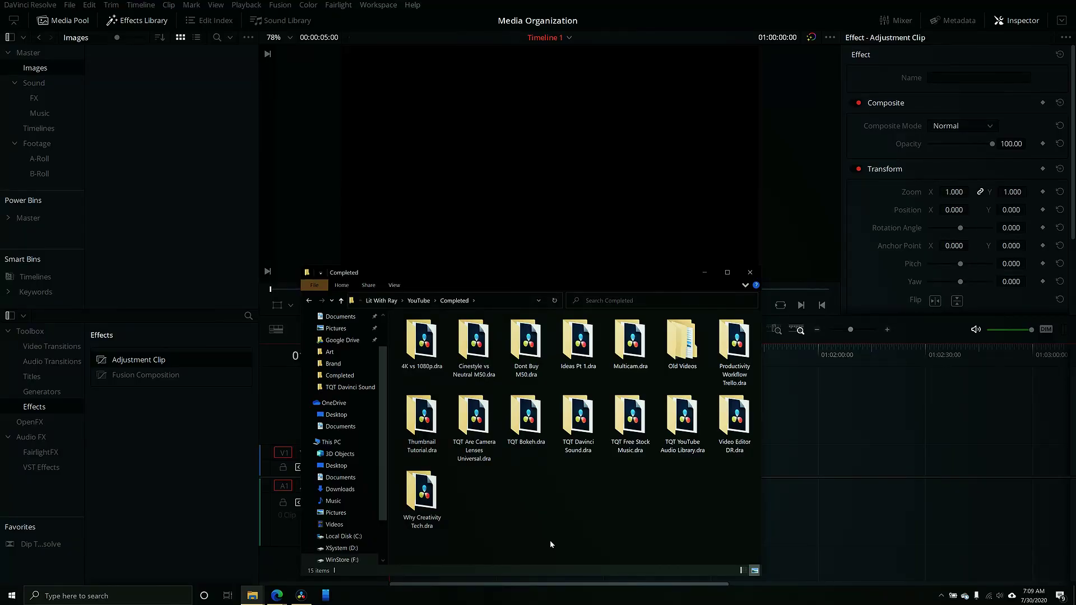
left_click(422, 496)
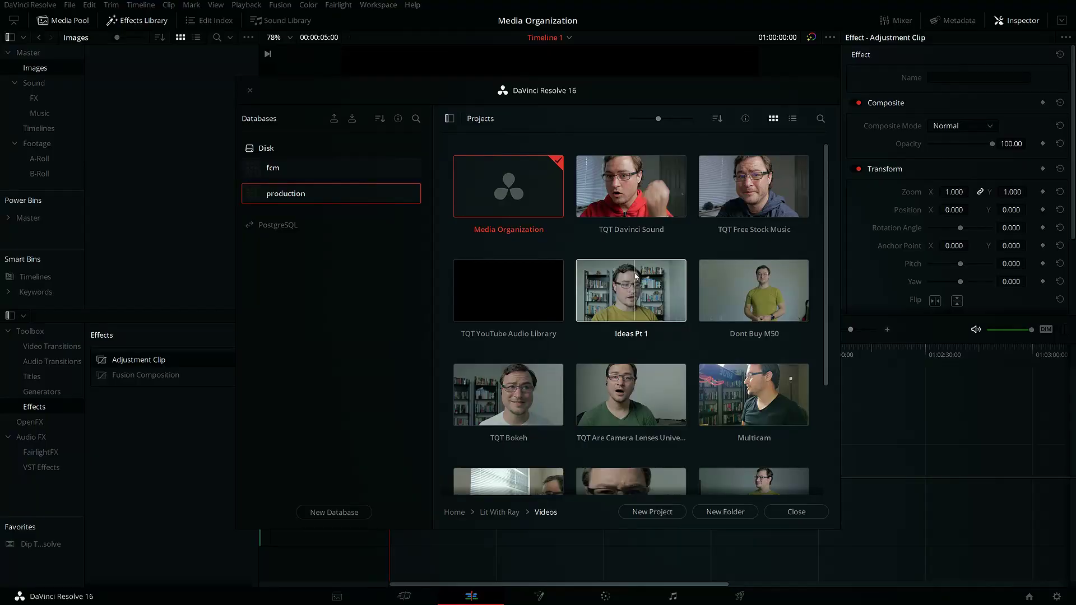
Display the available project actions for Ideas Pt 1 in DaVinci Resolve's project list, and dismiss them without choosing one.
right_click(635, 275)
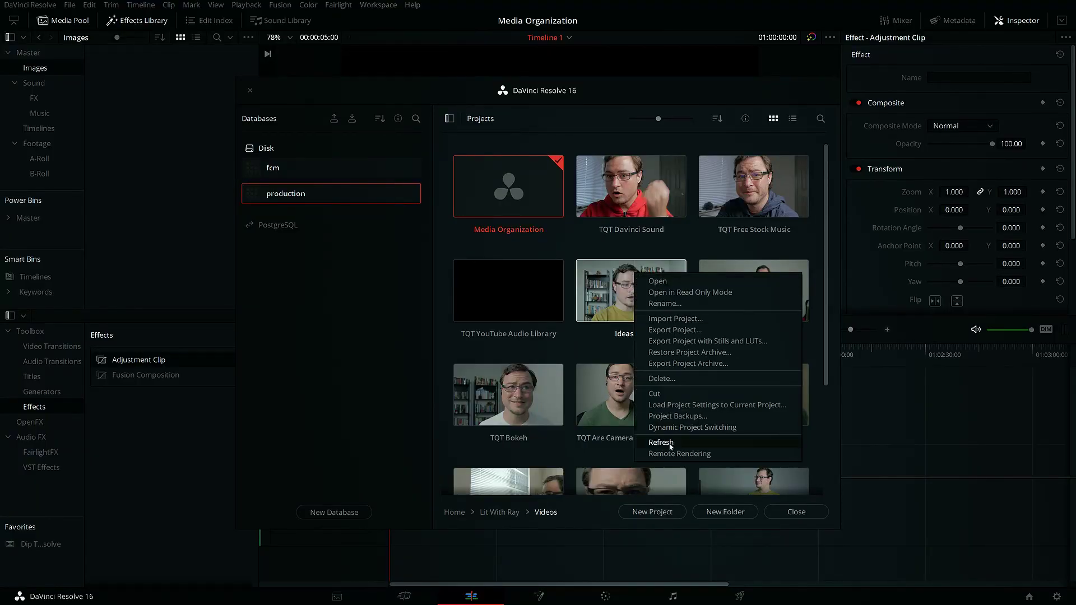
left_click(583, 350)
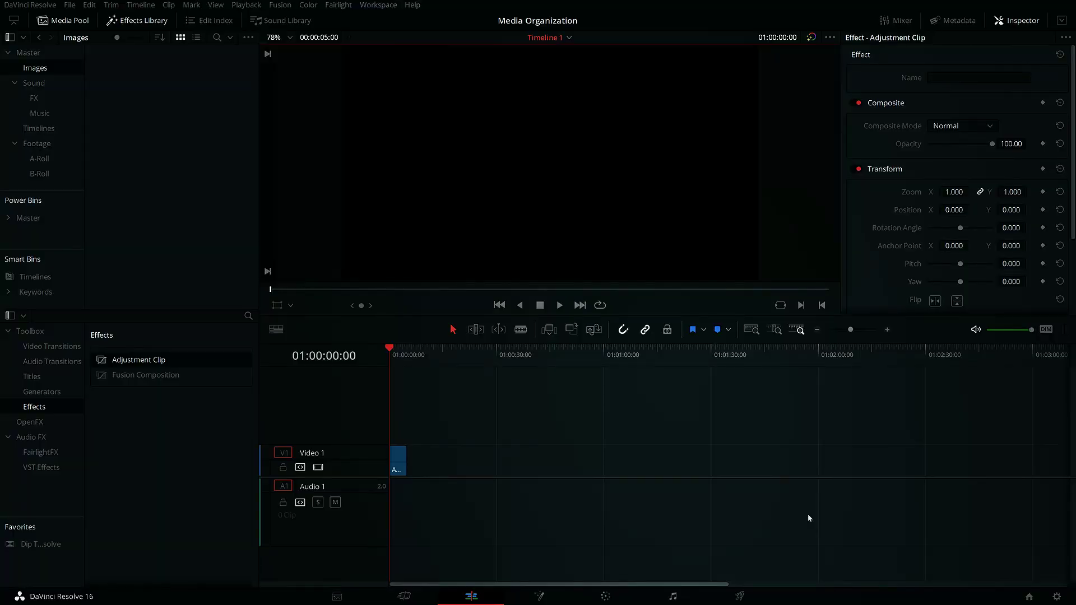
Switch to File Explorer and view the project folders in Production > Projects > Lit With Ray > Videos on XSystem (D:).
key("alt+Tab")
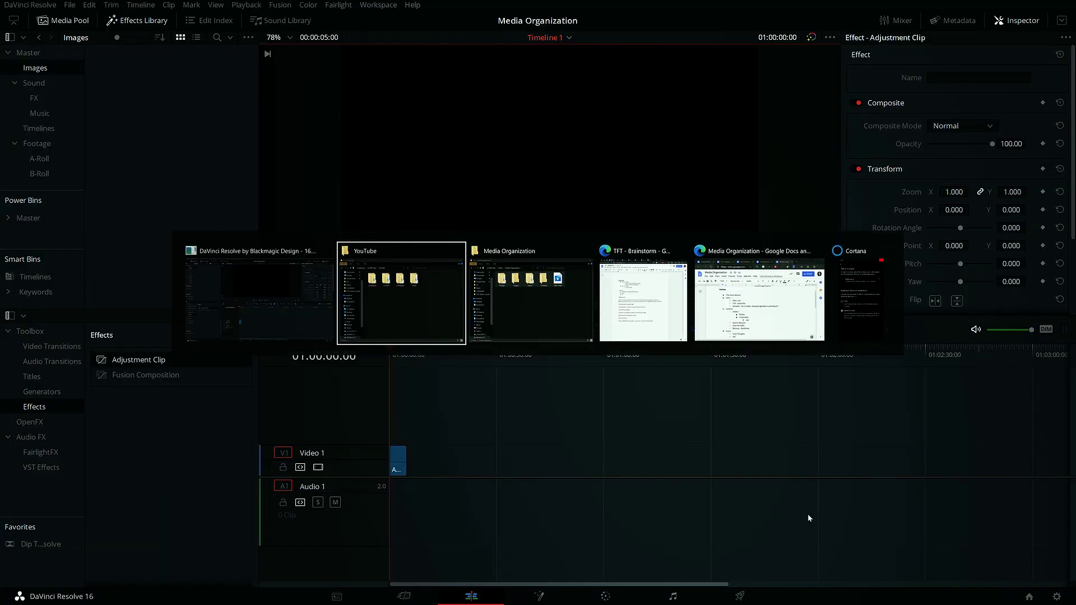
double_click(609, 346)
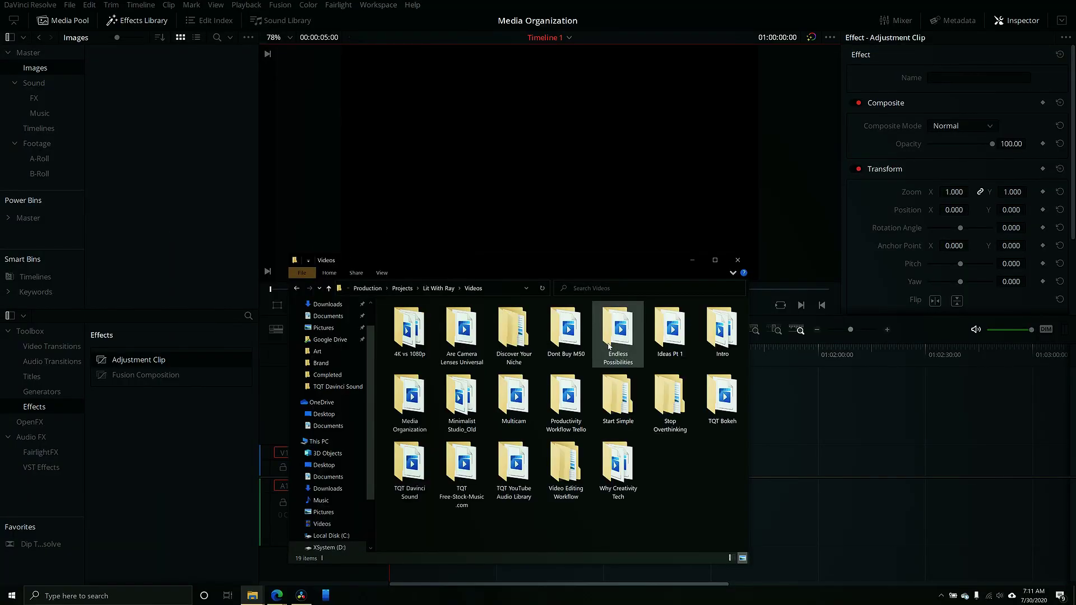
left_click(503, 410)
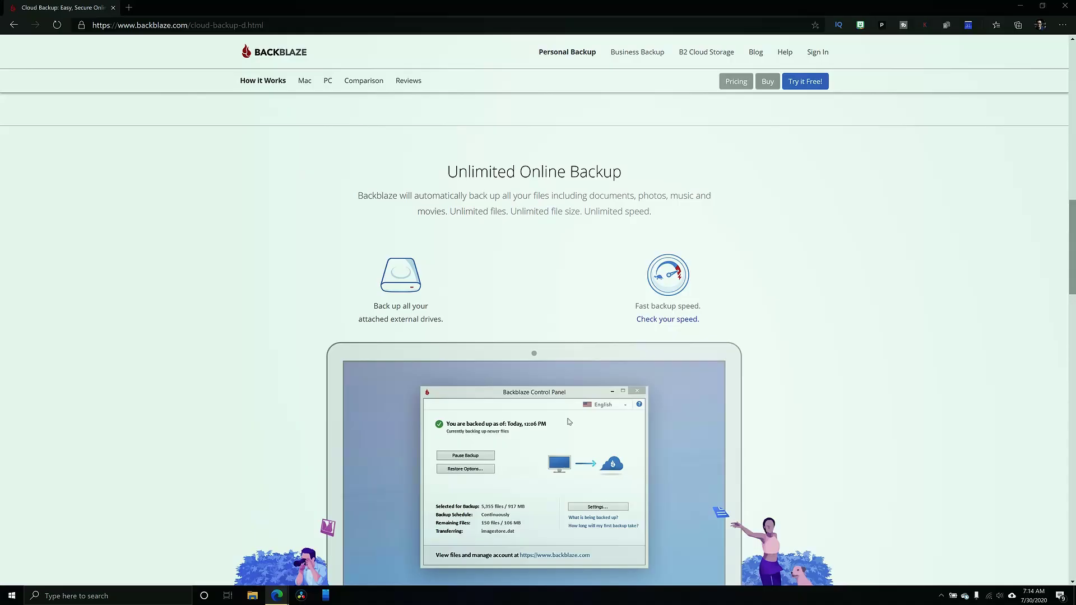
In the web browser, review the Unlimited Online Backup and Restore and Access sections of Backblaze's cloud backup page.
scroll(568, 421, "down", 1)
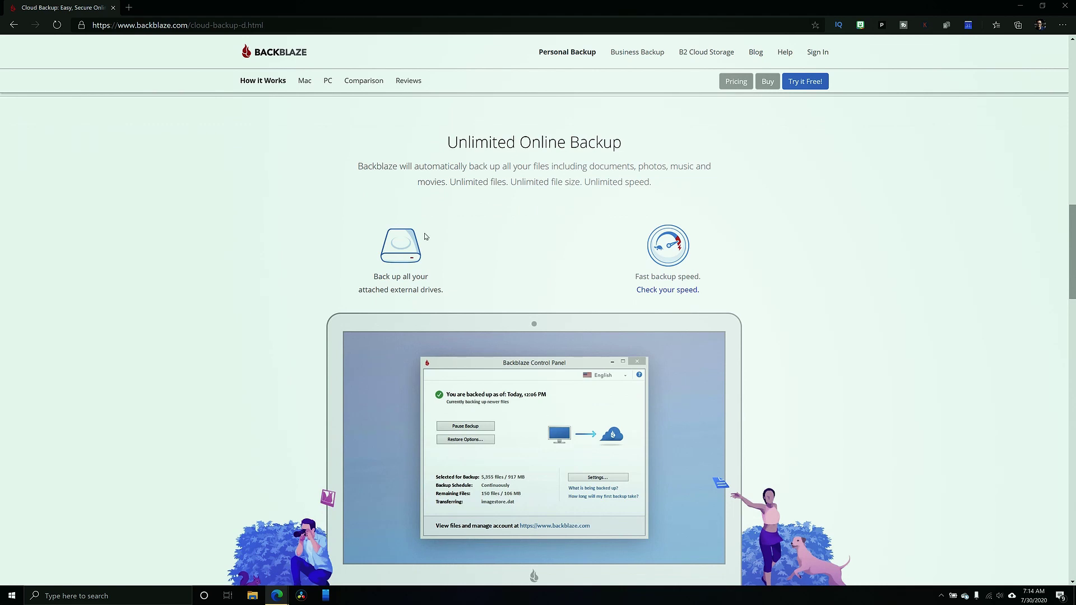
scroll(445, 280, "down", 8)
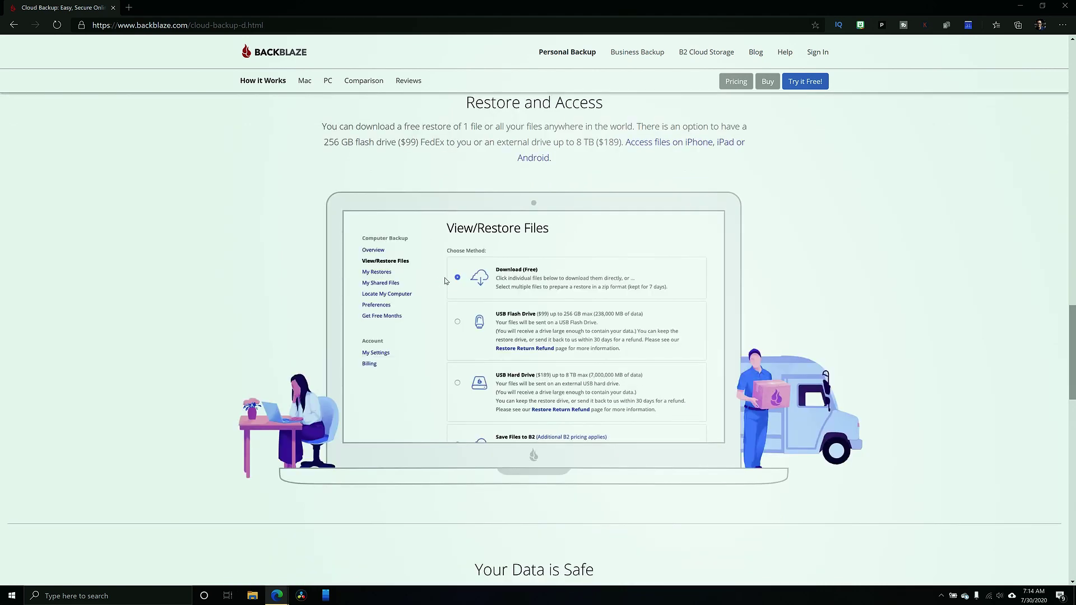